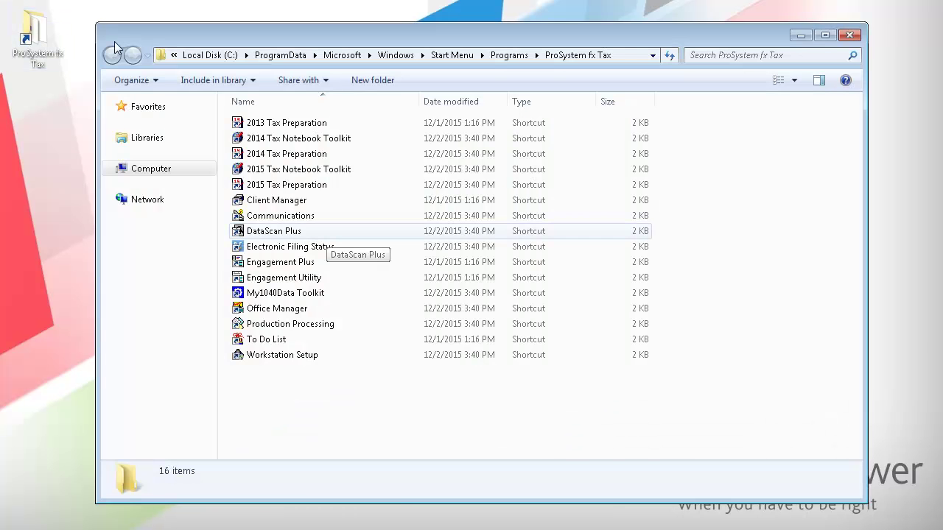
Launch DataScan Plus and sign in with the user ID and password.
double_click(327, 235)
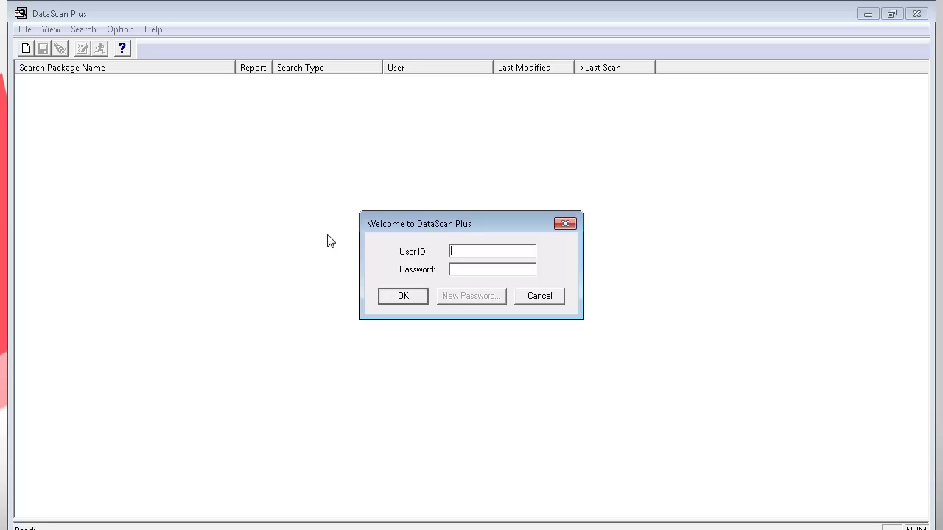
key(Tab)
text(********)
click(418, 296)
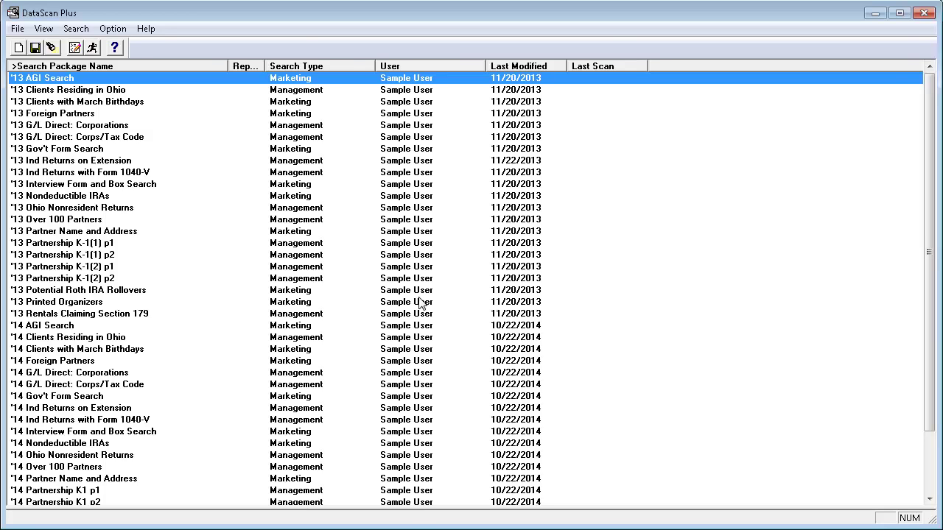
Choose File > New Search Pkg to open an untitled search package.
click(19, 29)
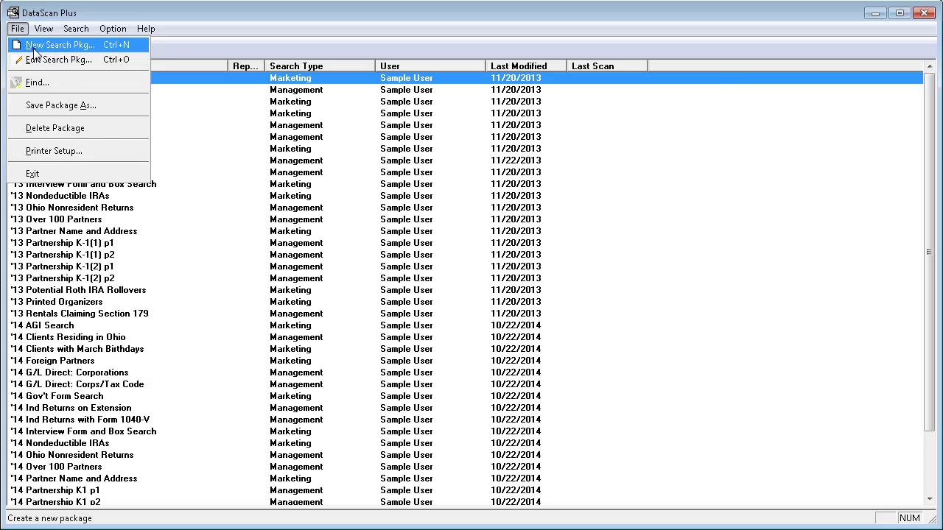
click(35, 46)
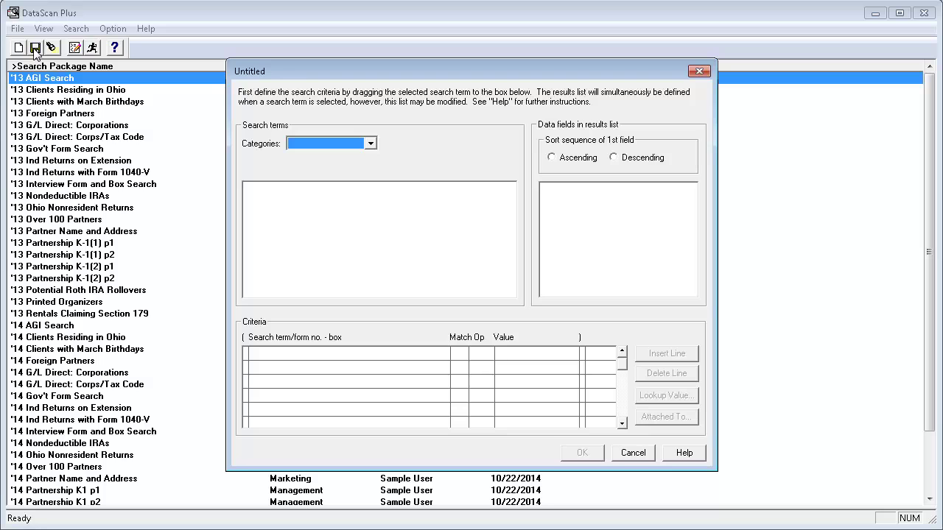
Pick Keywords from the search-term Categories dropdown.
click(372, 145)
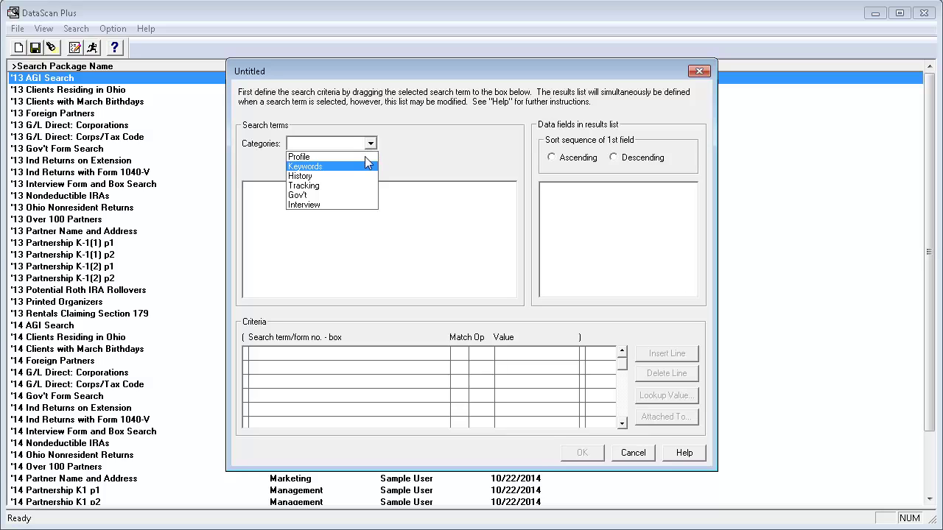
click(365, 166)
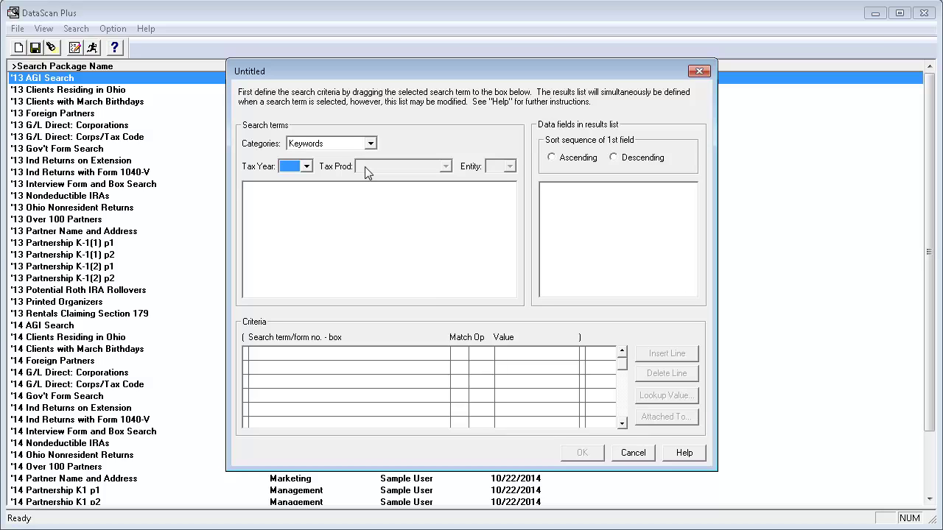
Filter the keyword terms to Tax Year 2015, Tax Prod Individual and Entity FD.
click(308, 167)
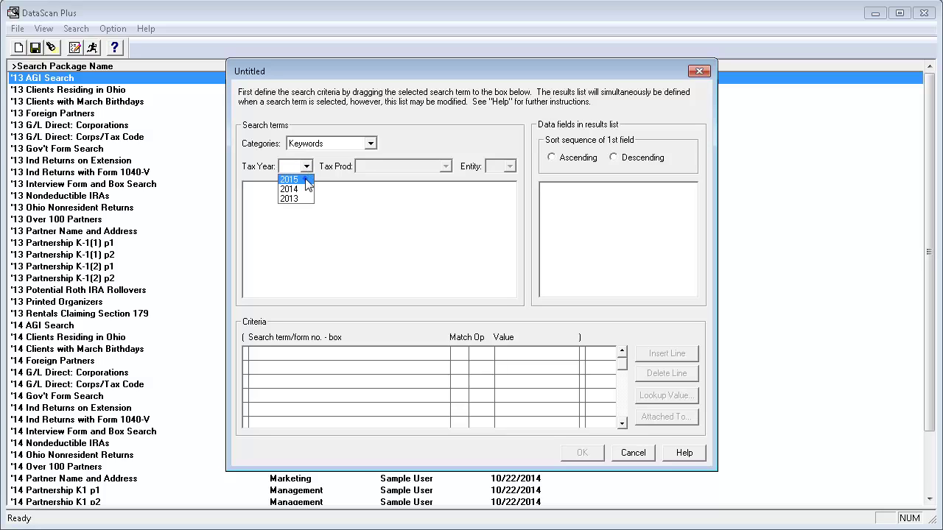
click(308, 180)
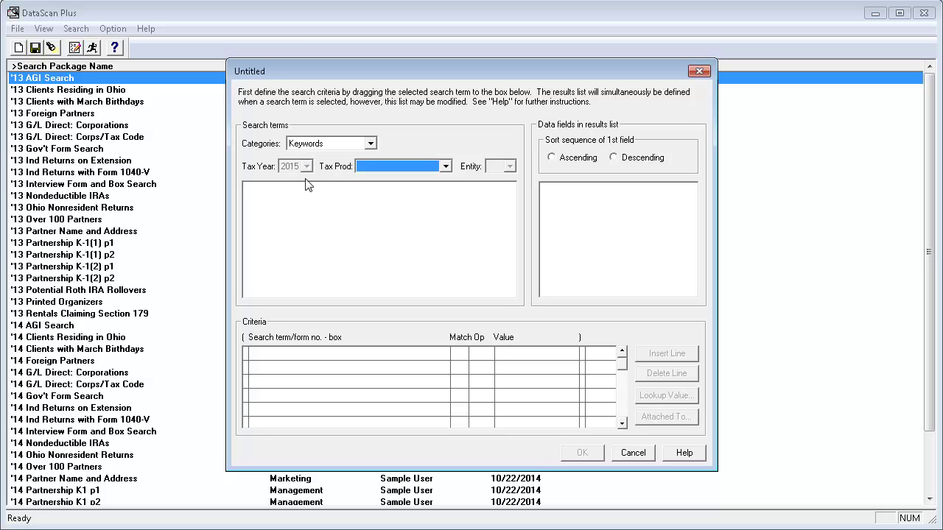
click(446, 166)
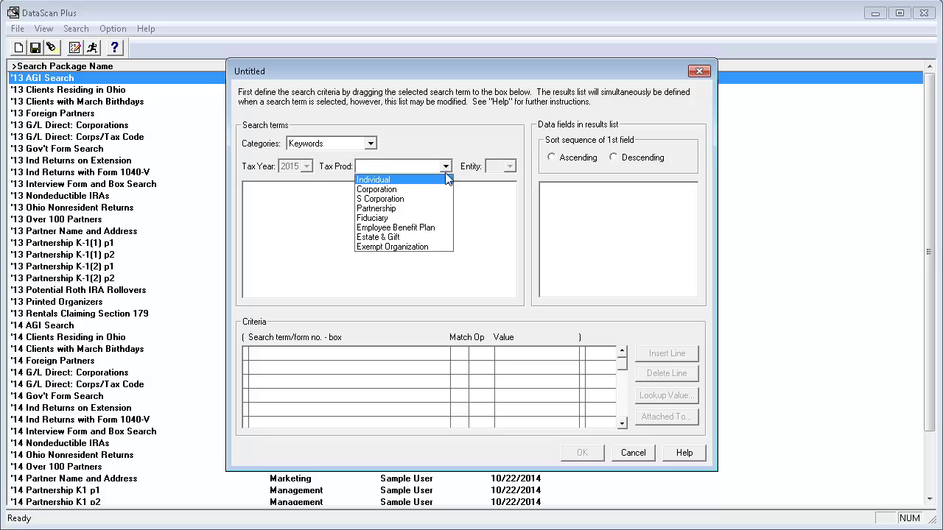
click(447, 181)
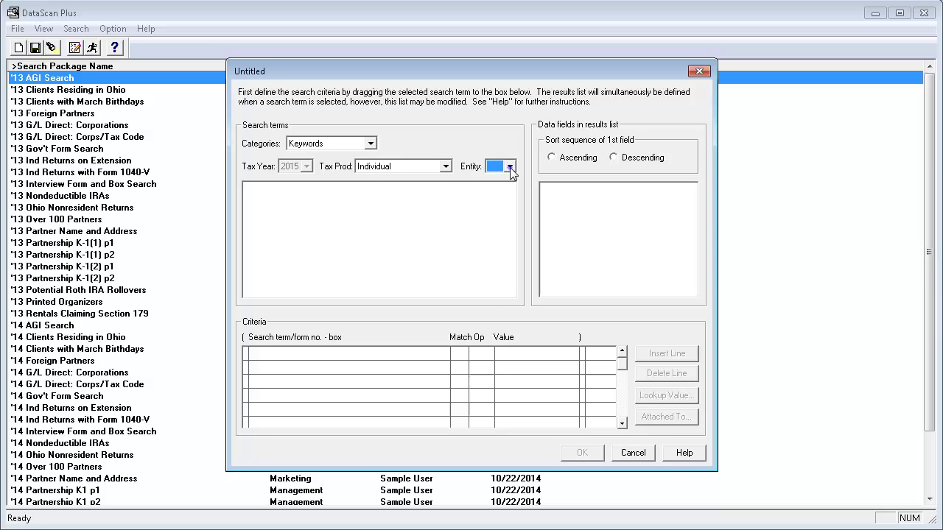
click(510, 167)
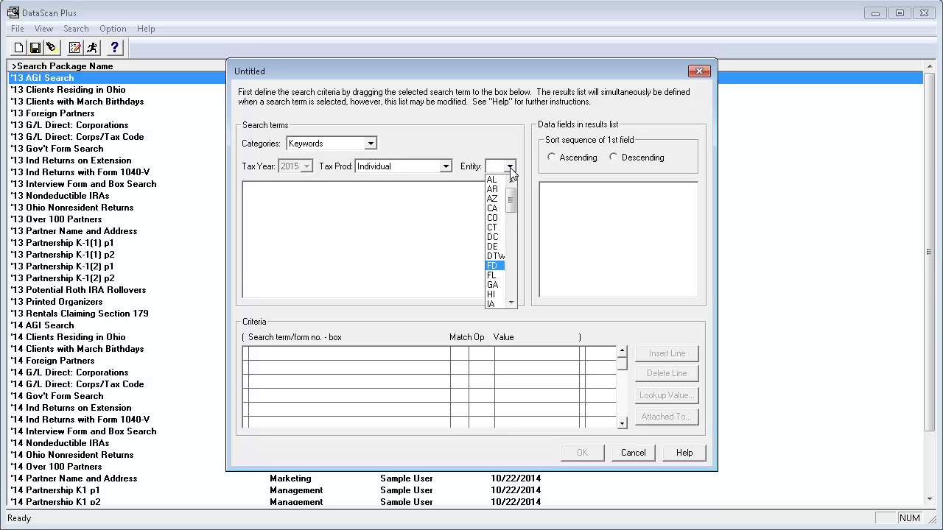
click(498, 265)
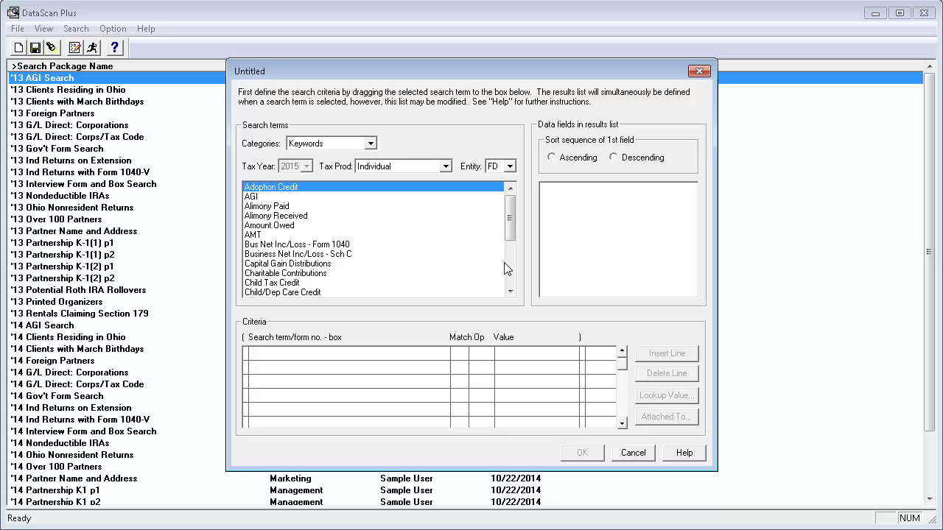
Add AGI as a criterion with match operator >= and value 100000.
drag(297, 201, 304, 352)
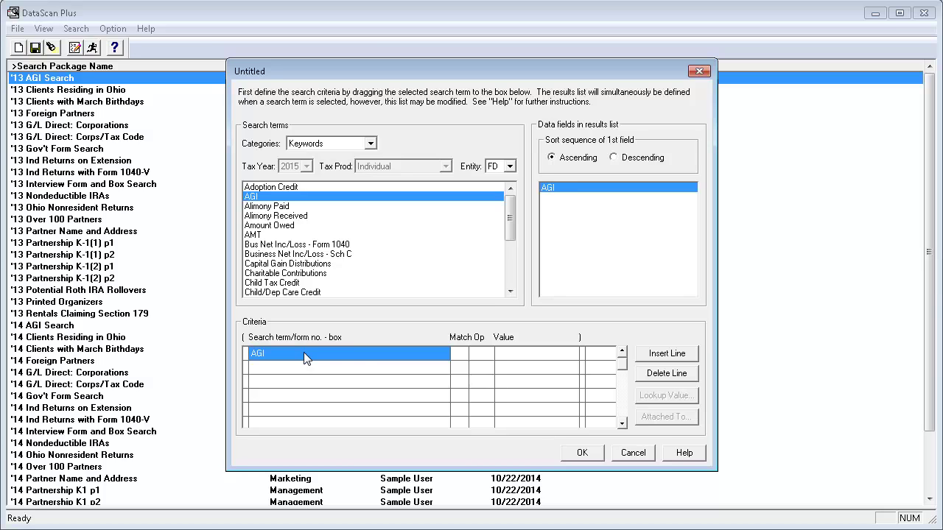
click(487, 357)
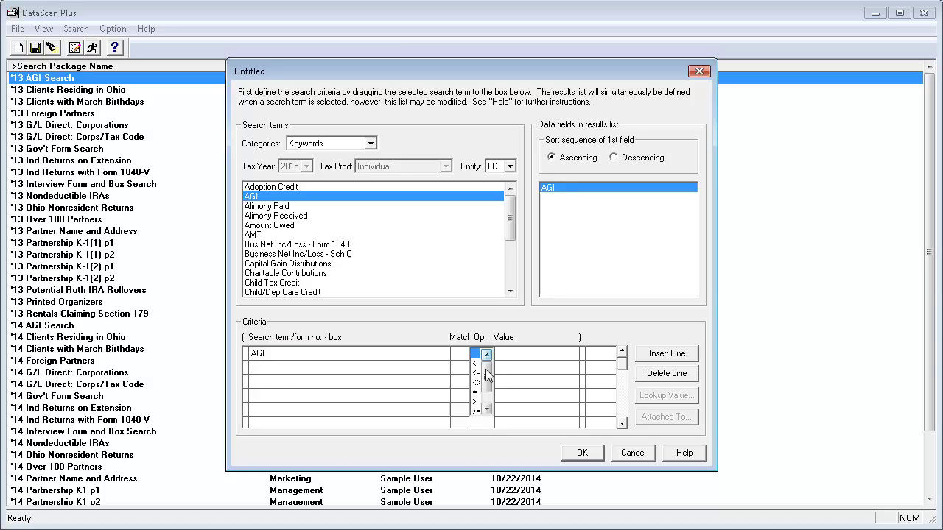
drag(486, 376, 477, 397)
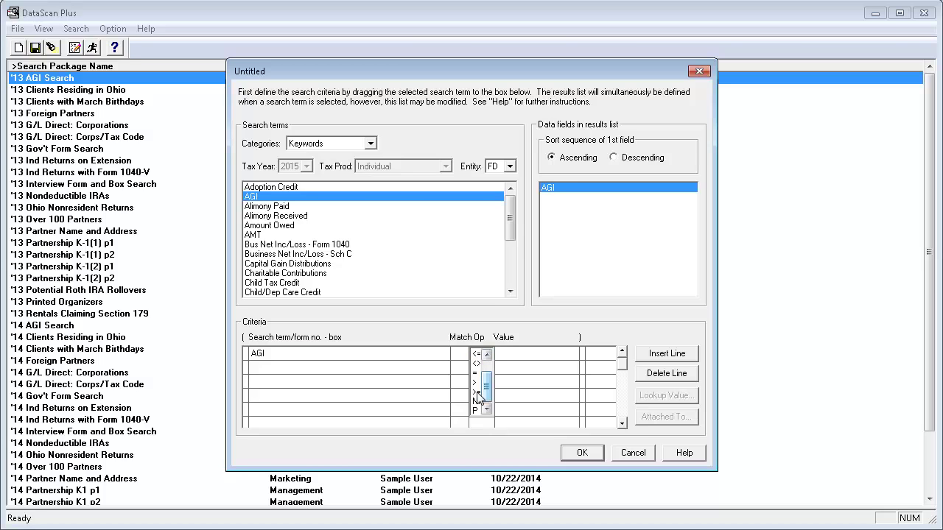
click(477, 397)
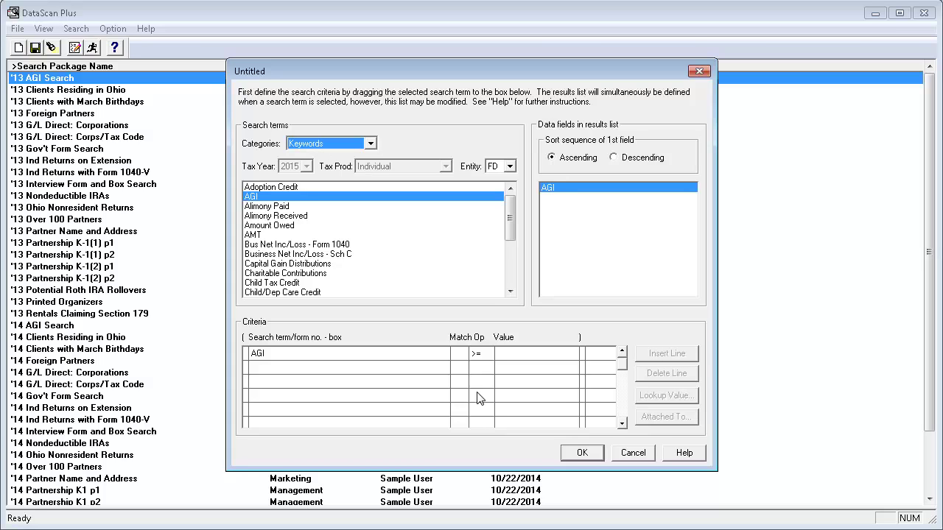
click(514, 353)
text(100000)
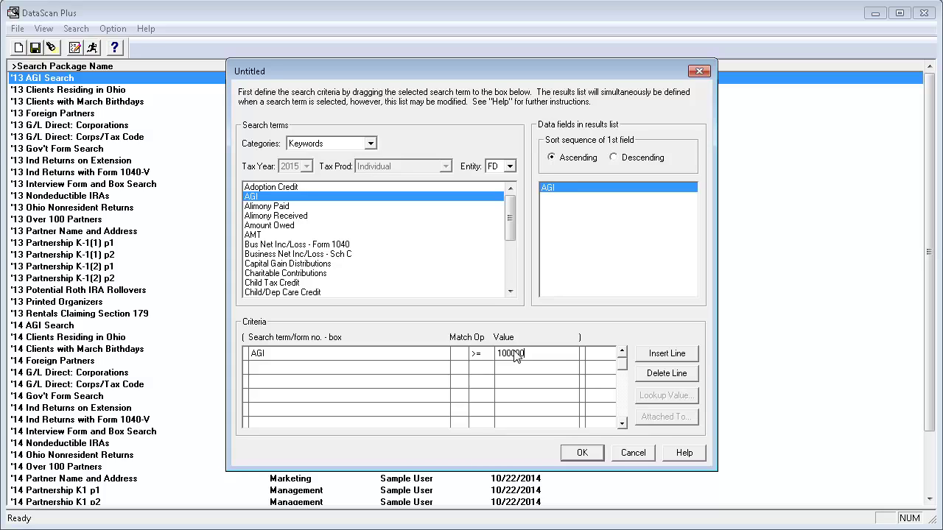
Add Home State as a second criterion, joined by And, with the = operator.
click(601, 355)
click(610, 364)
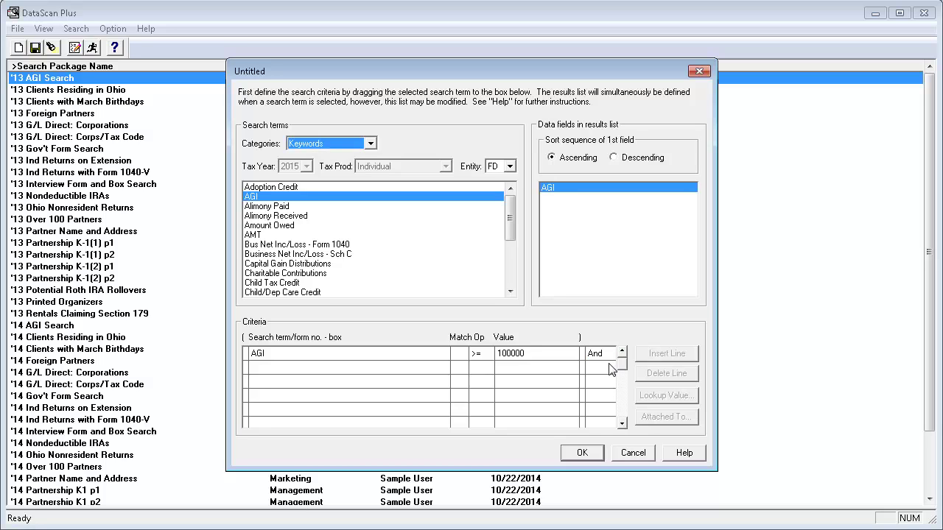
drag(510, 221, 510, 269)
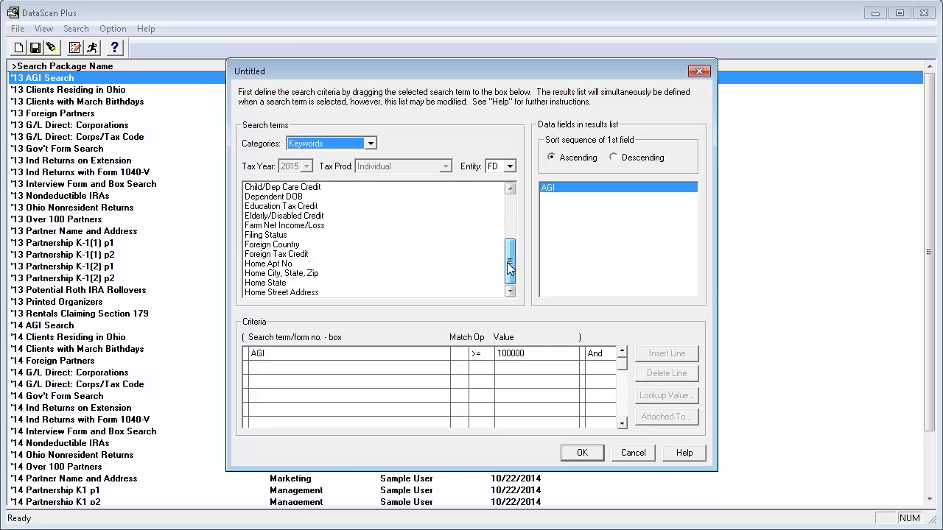
click(285, 283)
drag(287, 293, 282, 368)
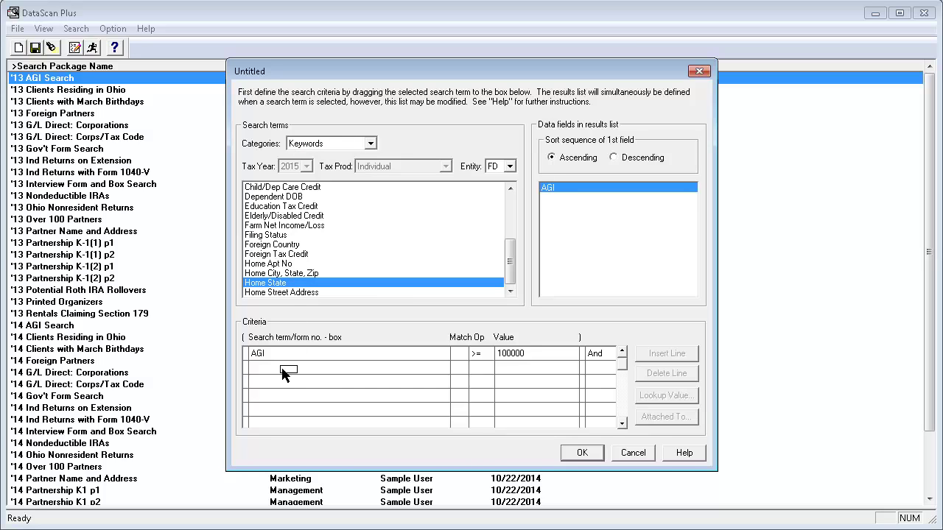
drag(283, 370, 319, 370)
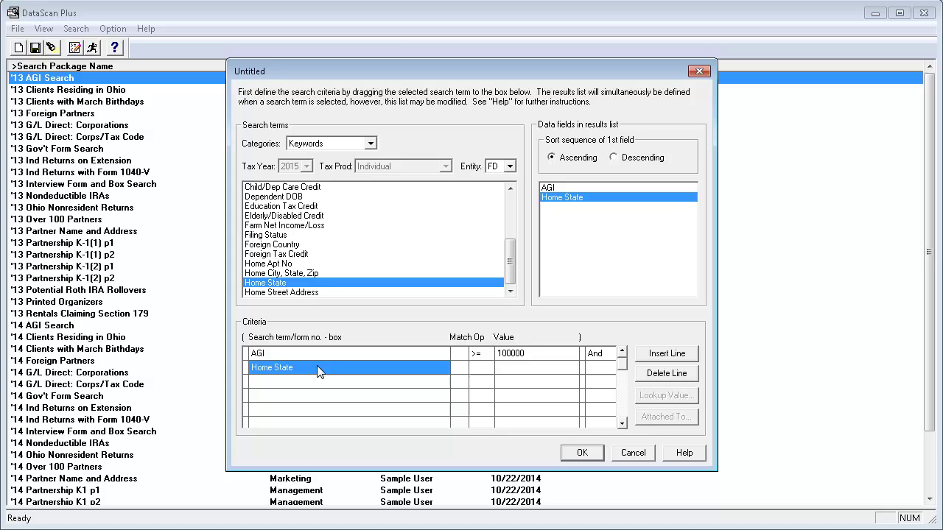
click(478, 368)
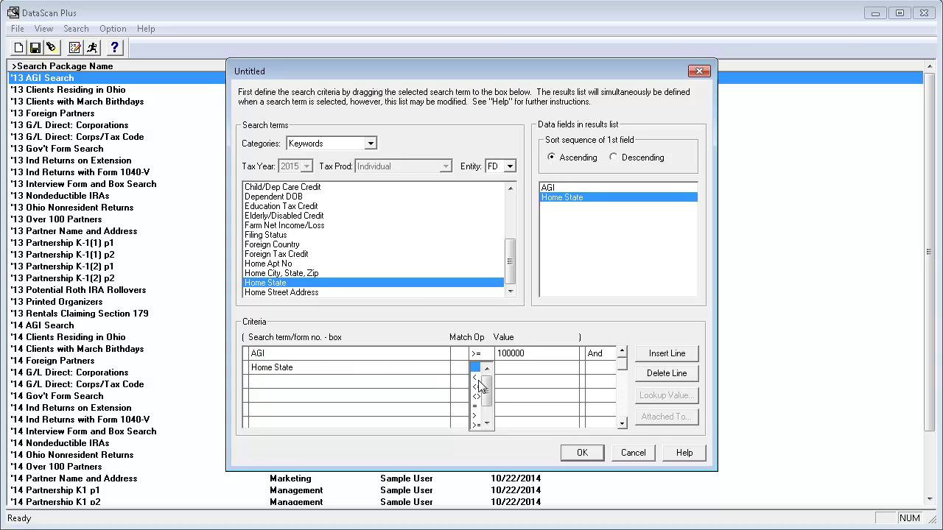
click(478, 406)
click(517, 370)
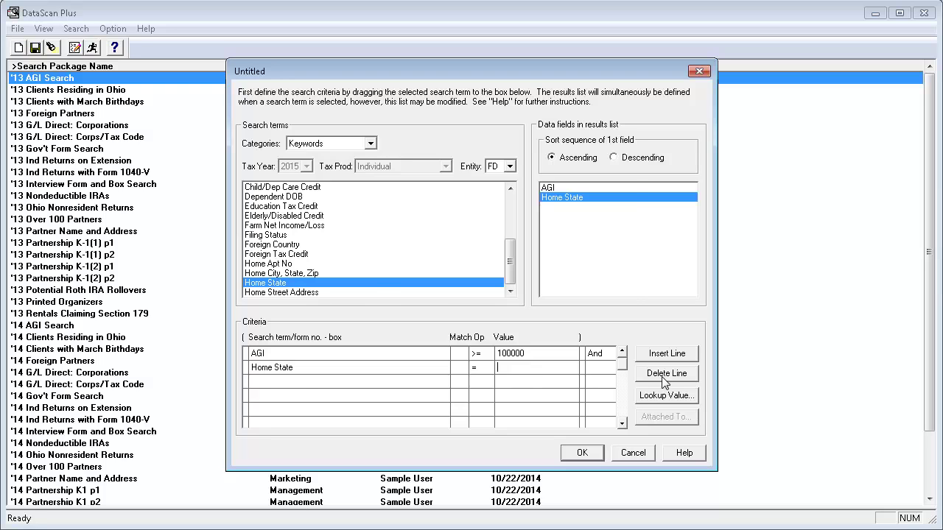
Look up New York in the state list to fill NY as the Home State value.
click(689, 398)
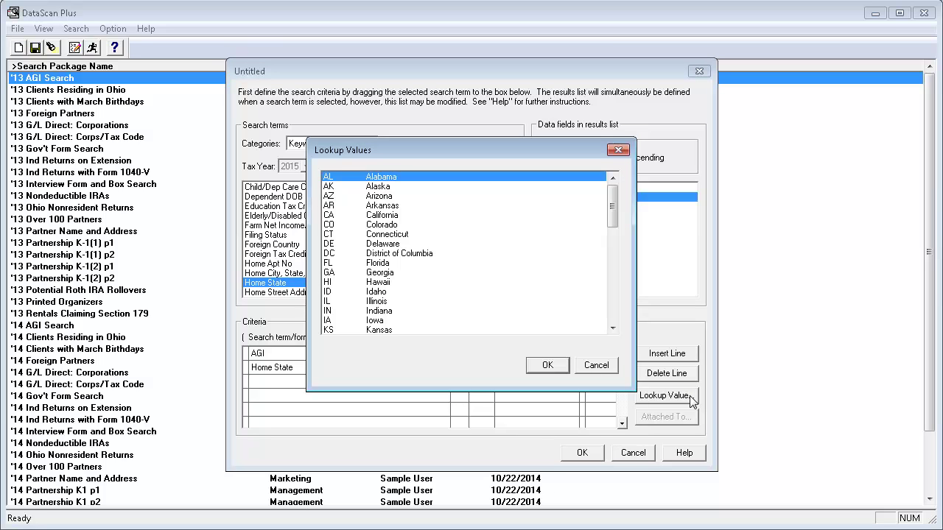
drag(615, 210, 531, 269)
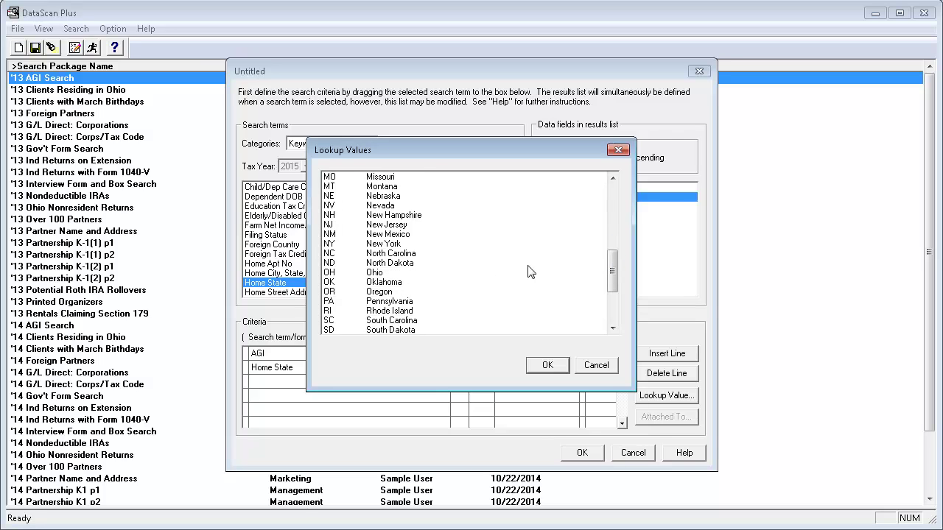
click(434, 248)
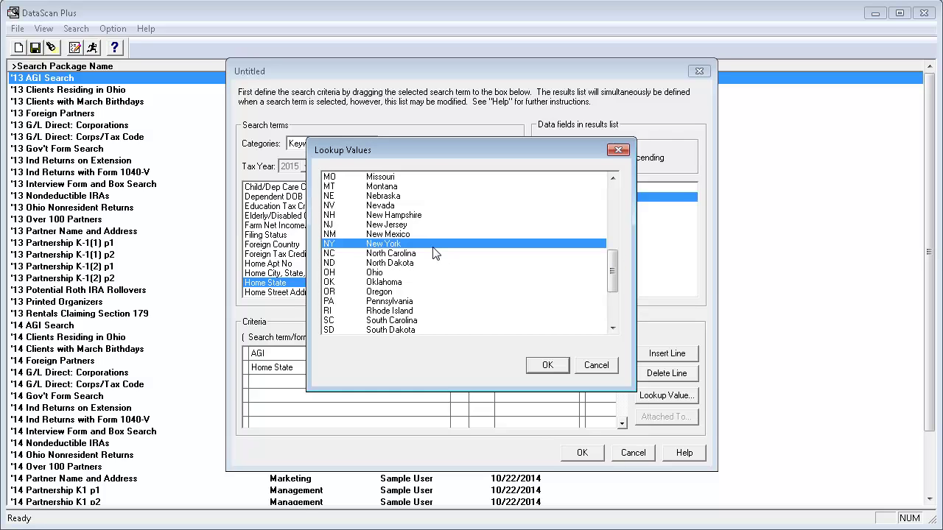
click(560, 366)
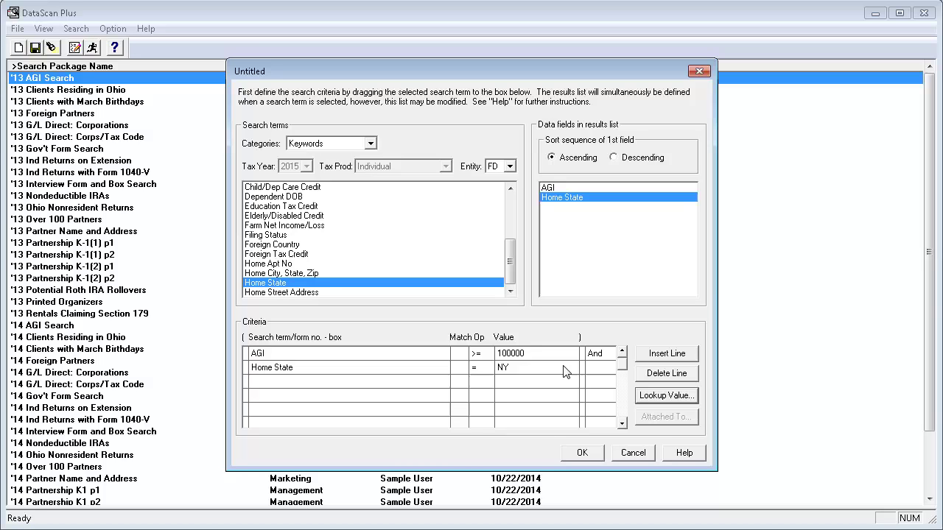
Add Home City, State, Zip to the results fields.
click(299, 274)
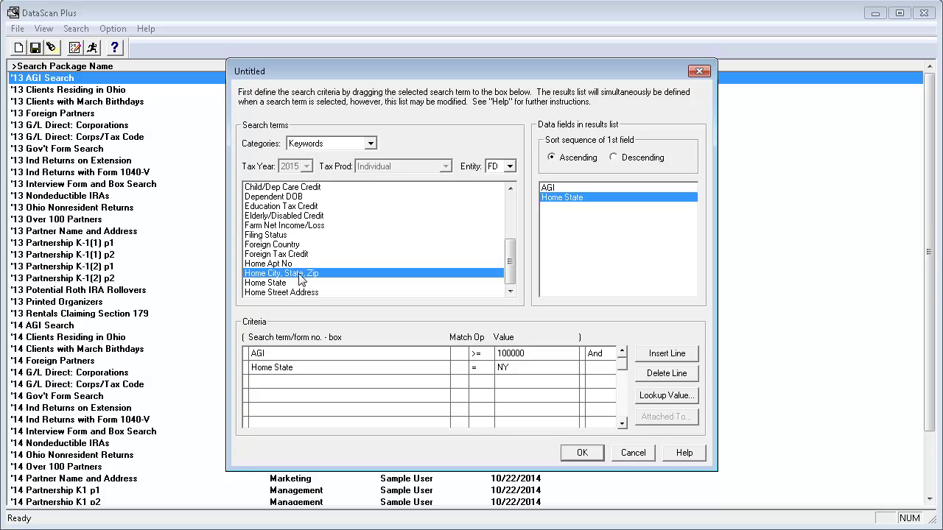
drag(299, 276, 578, 236)
drag(578, 236, 582, 234)
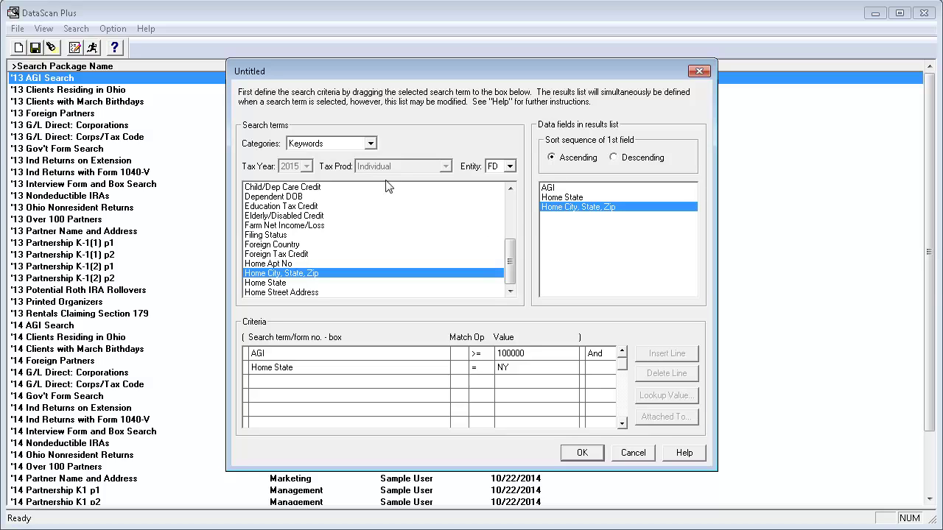
Add Client ID and Client Name from the Profile category to the results fields.
click(370, 144)
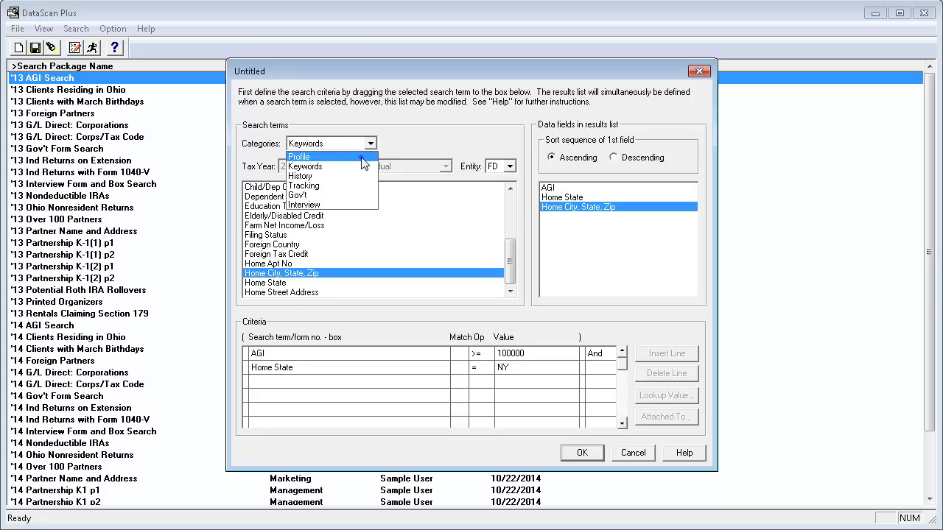
click(361, 156)
drag(514, 212, 513, 223)
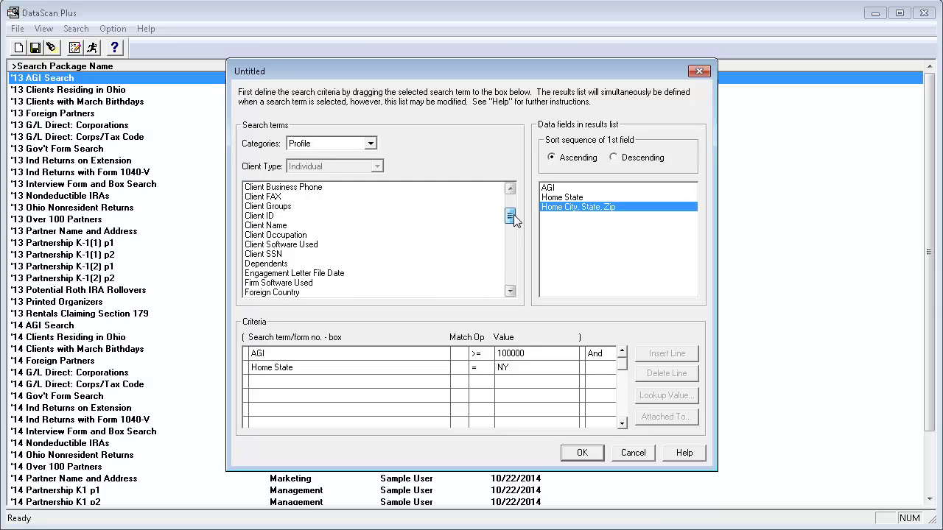
click(295, 218)
drag(294, 217, 572, 229)
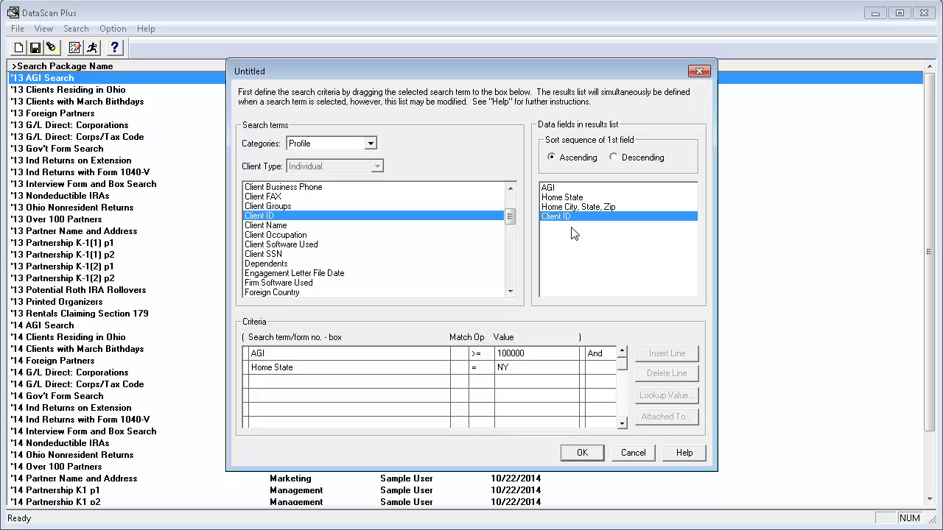
click(305, 225)
drag(305, 225, 566, 240)
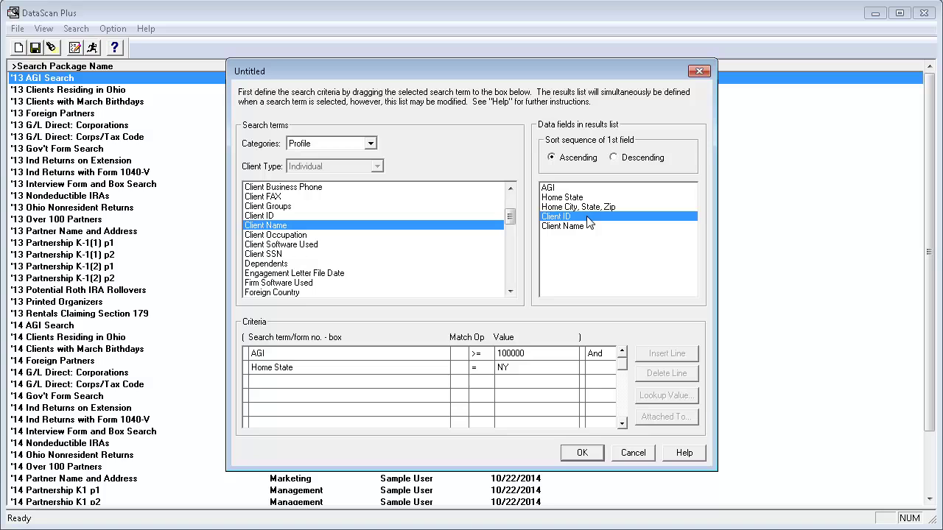
Move Client ID and Client Name to the top of the results list.
drag(591, 224, 600, 192)
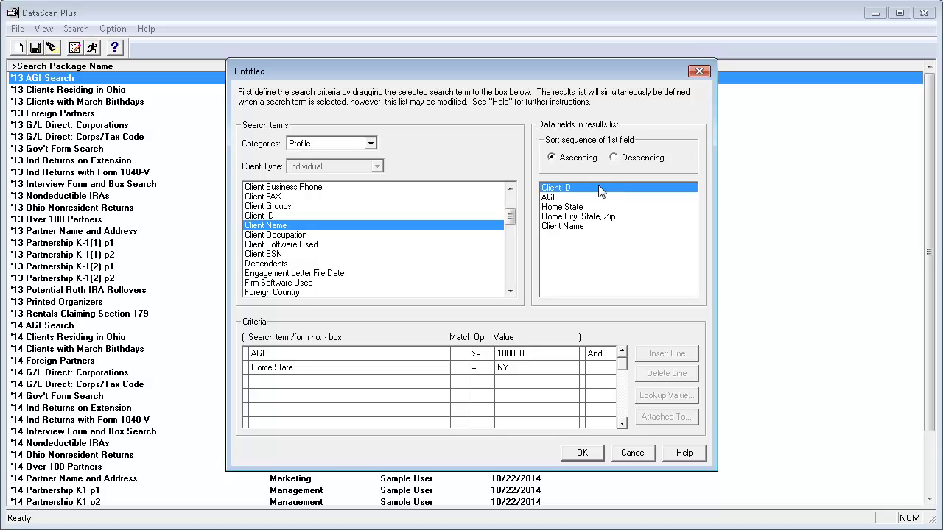
click(599, 229)
drag(599, 233, 604, 203)
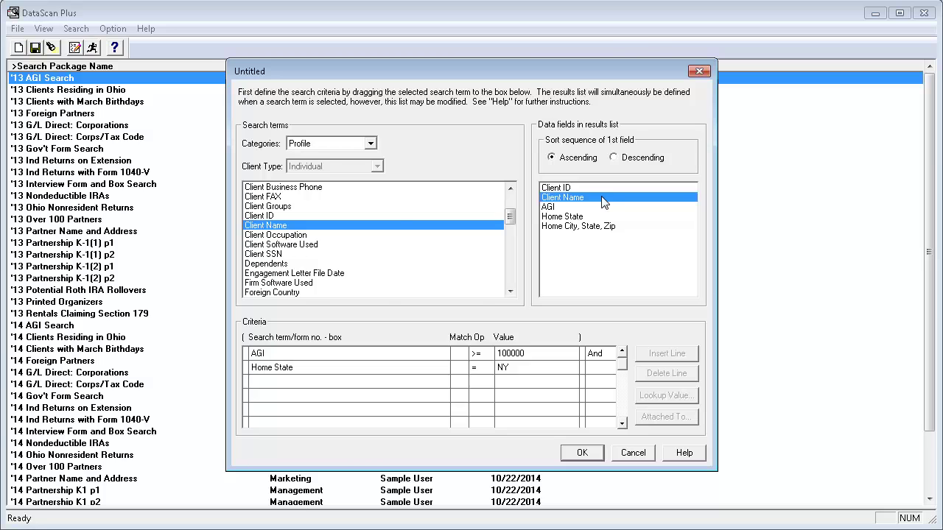
Save the package as '15 NY AGI' and close its summary window.
click(595, 452)
text(15 NY AGI)
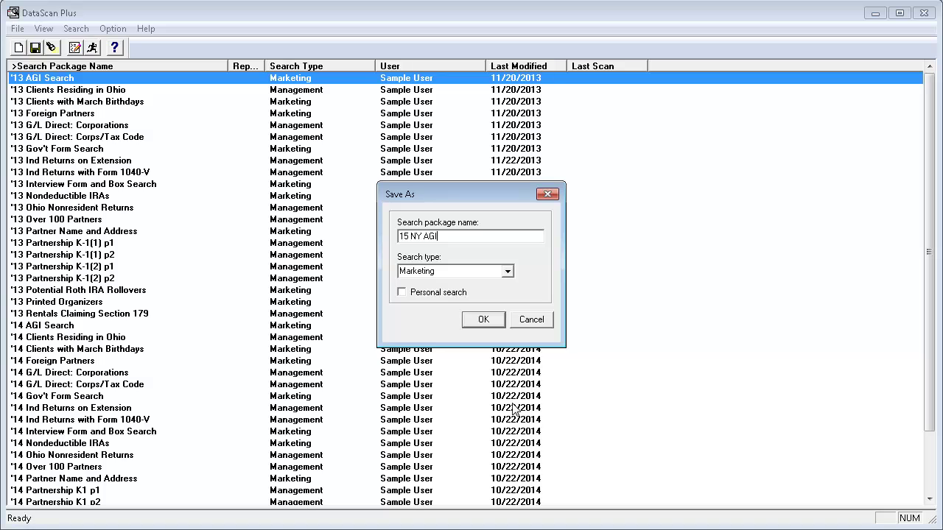
click(483, 320)
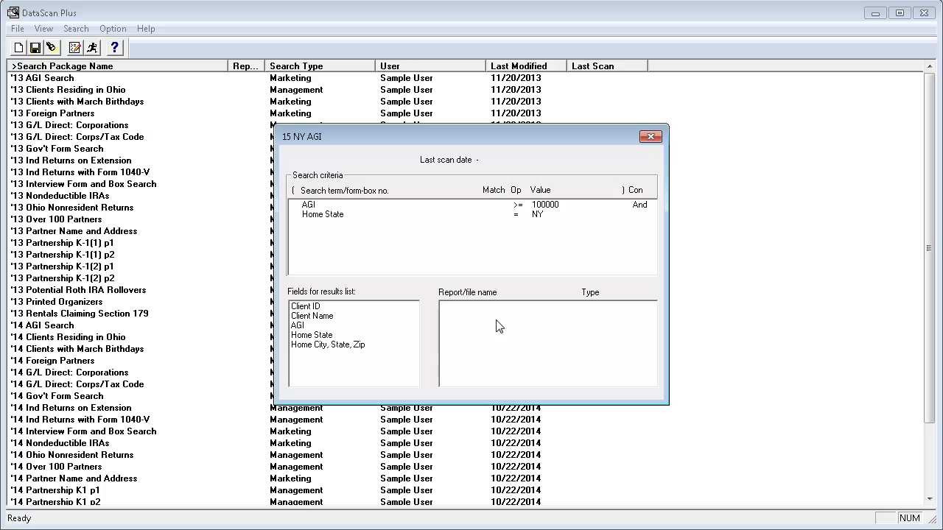
click(651, 137)
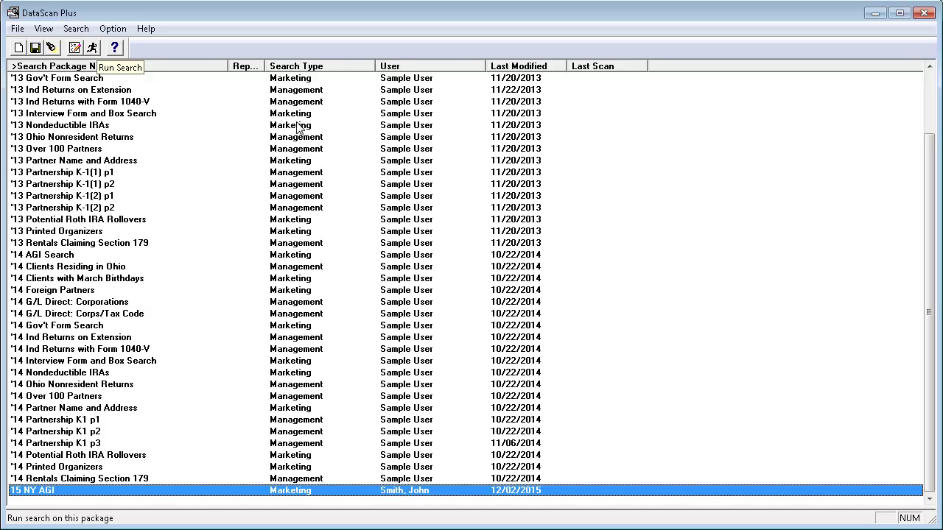
Run the 15 NY AGI search across the entire client database.
click(92, 48)
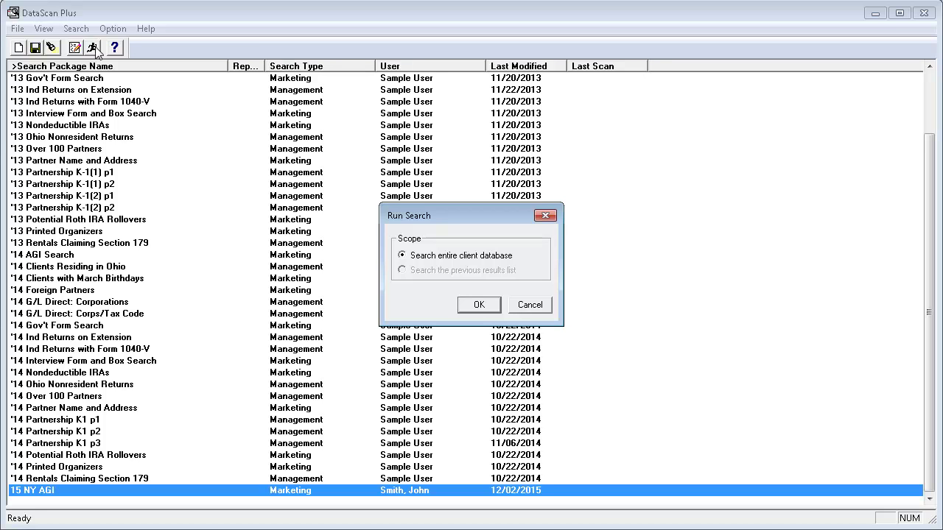
click(493, 304)
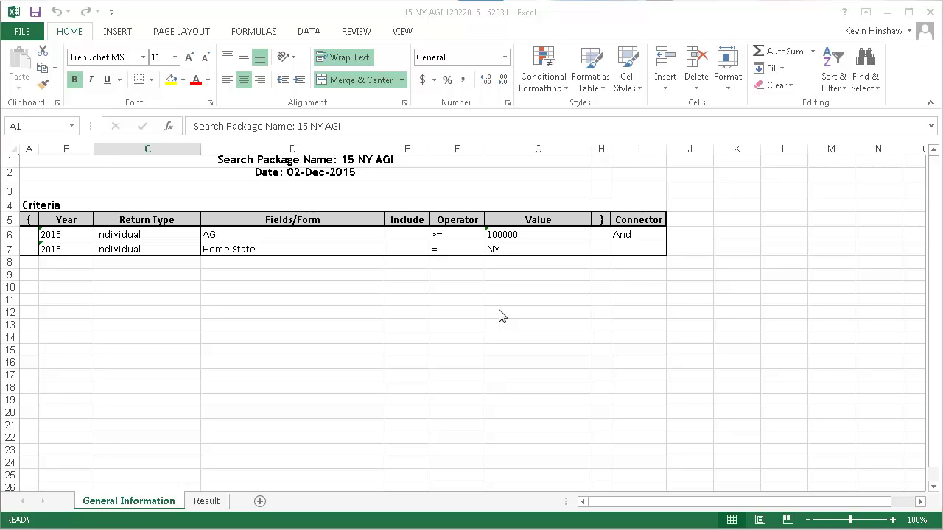
Display the Result sheet listing the eight NY returns with AGI from 102000 to 450000.
click(216, 503)
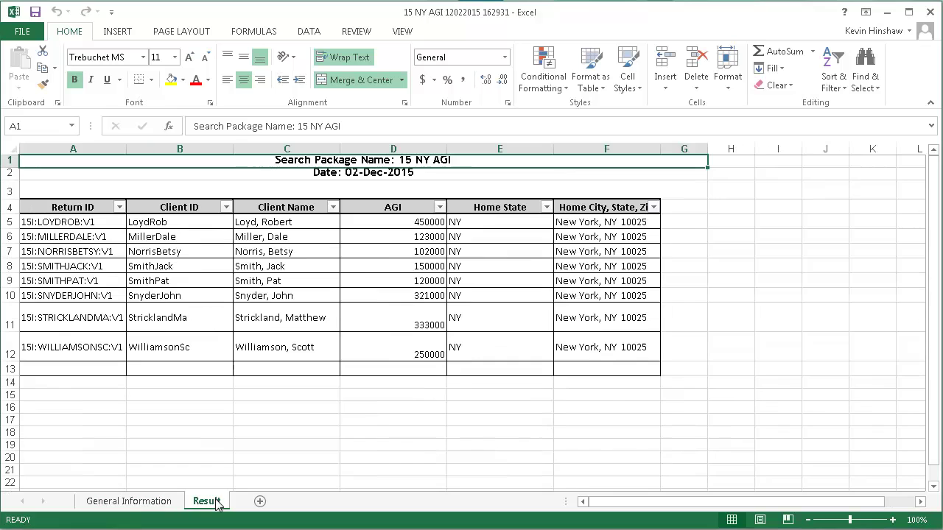